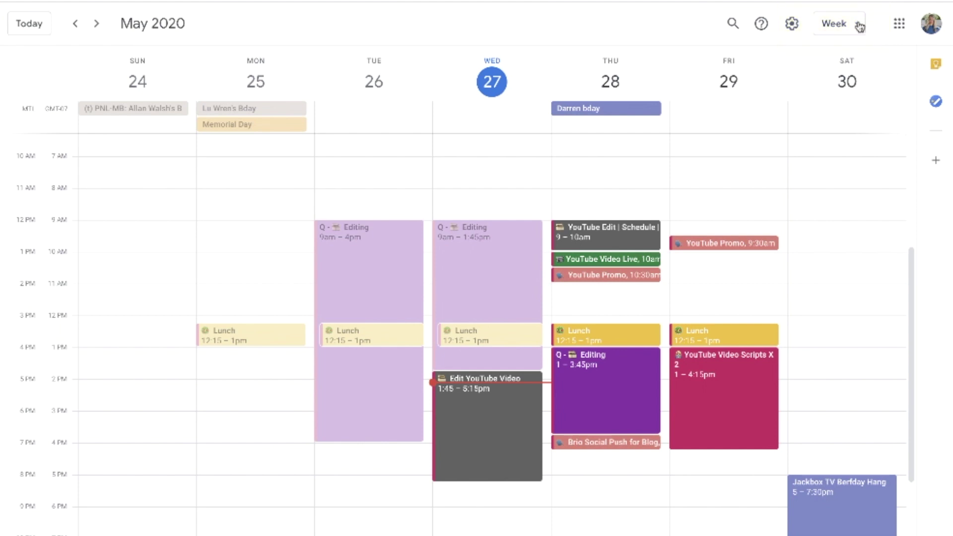
Try the custom four-day view, then return to the full week view
left_click(859, 26)
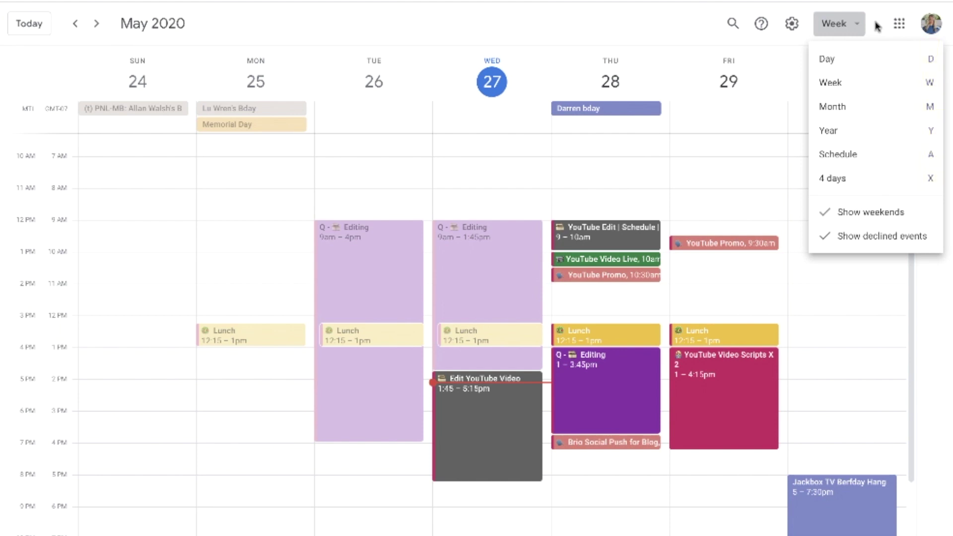
key("Escape")
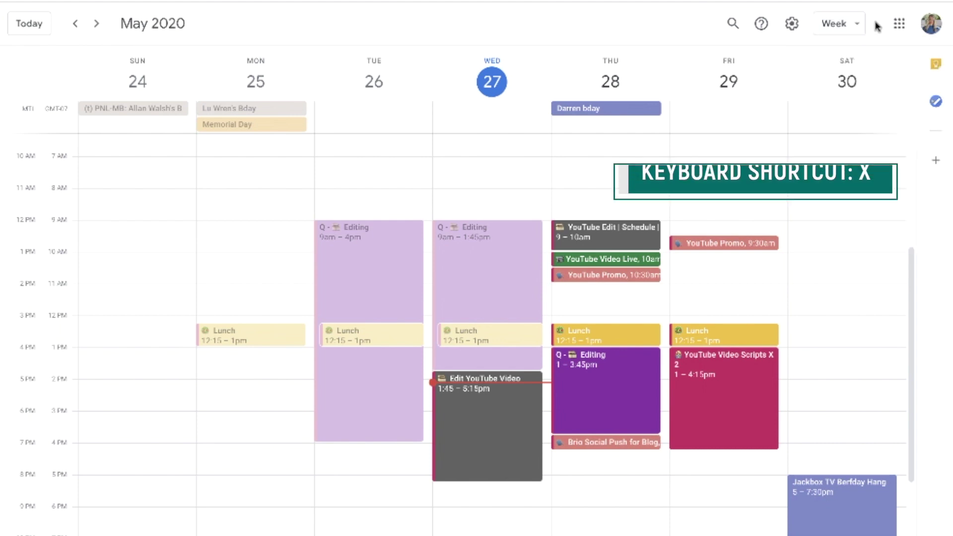
key("x")
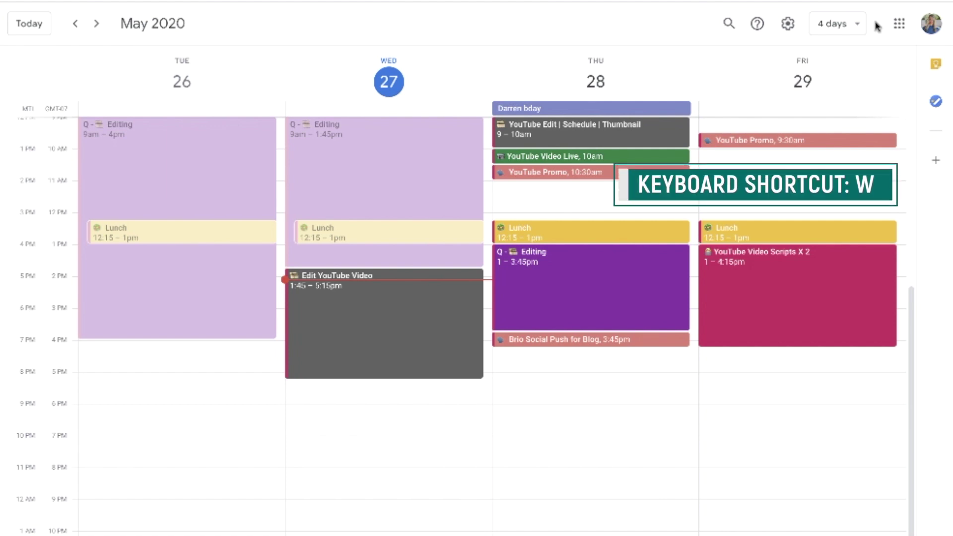
key("w")
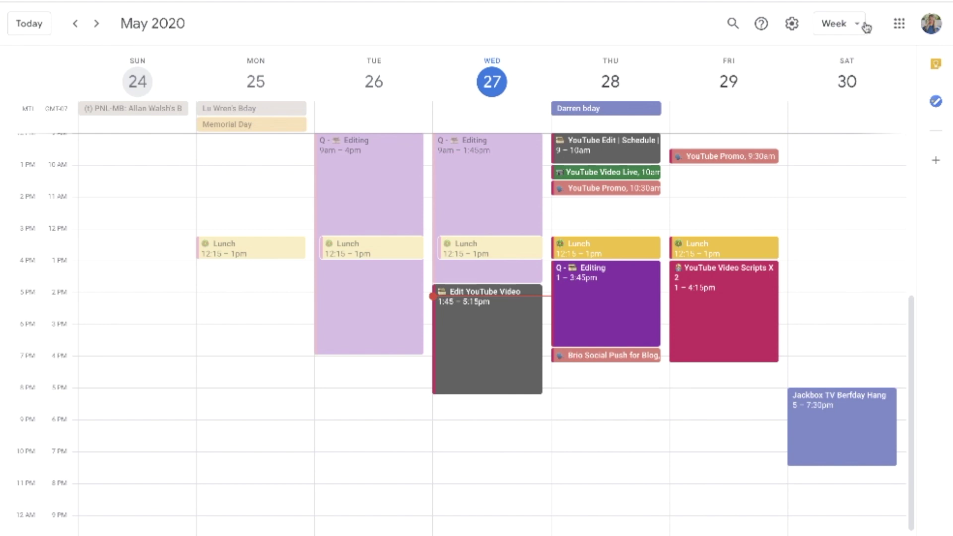
In View options, keep the week starting Sunday, a 4-day custom view and no alternate calendar
left_click(794, 26)
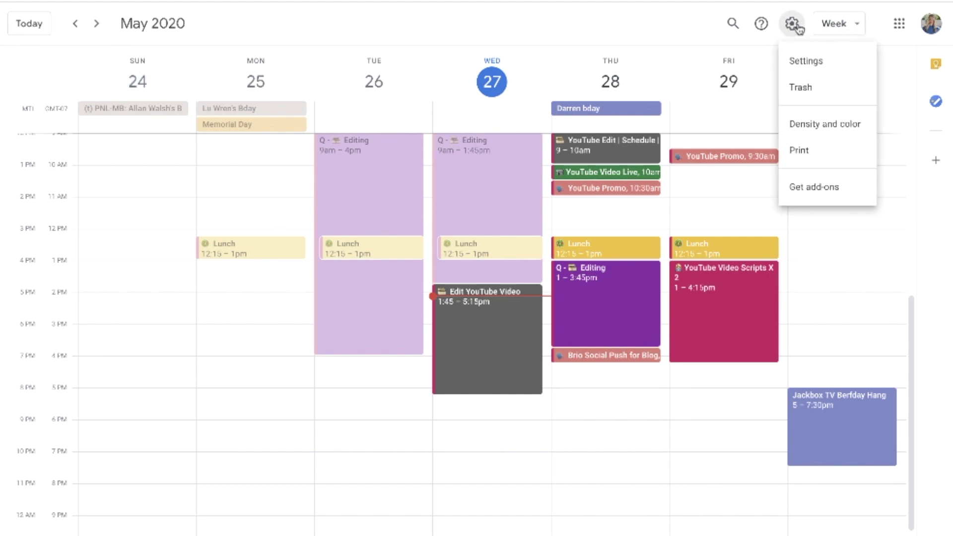
left_click(853, 61)
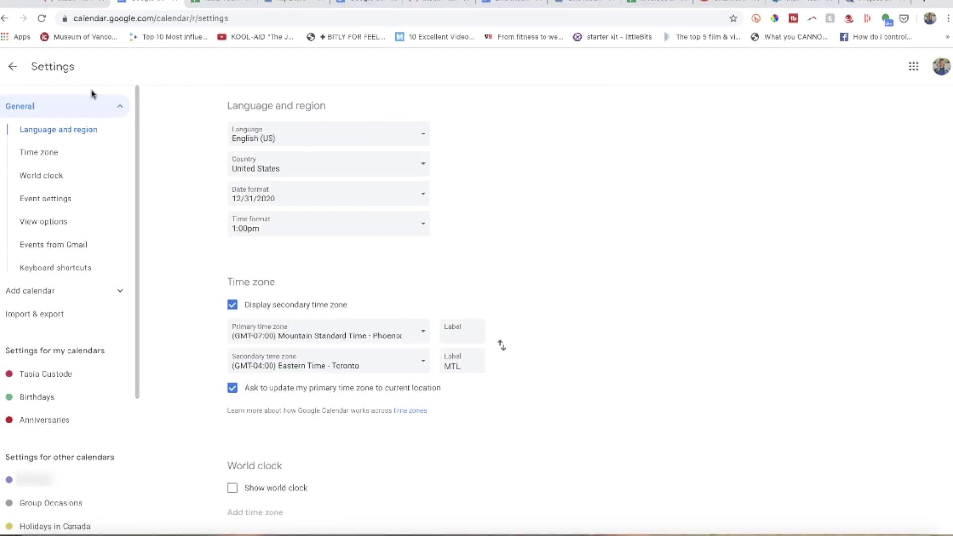
left_click(105, 224)
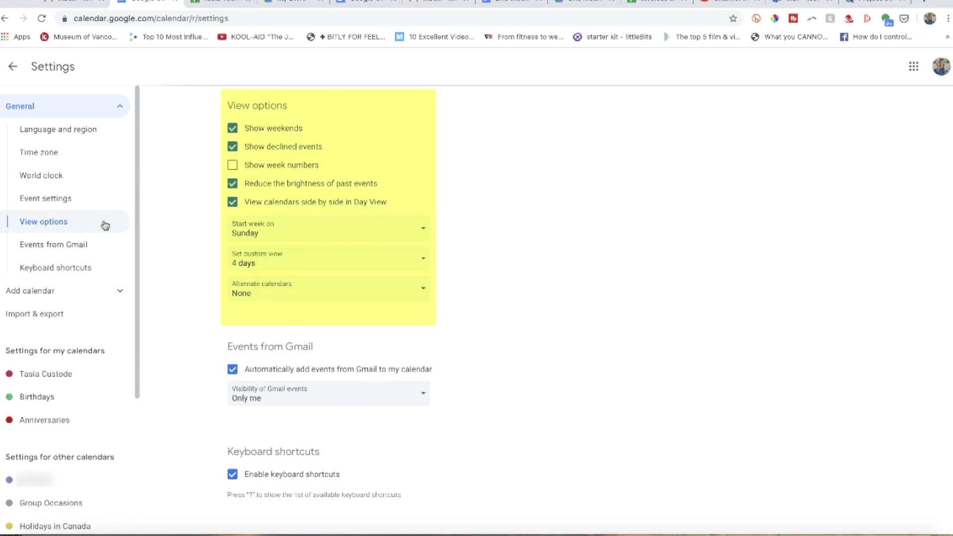
left_click(423, 228)
left_click(423, 233)
left_click(423, 258)
left_click(421, 262)
left_click(432, 289)
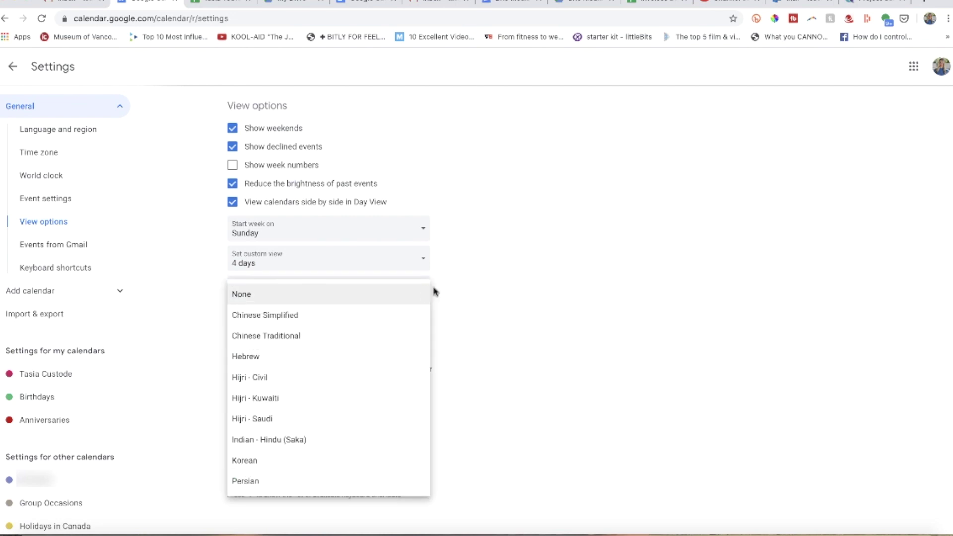
left_click(474, 293)
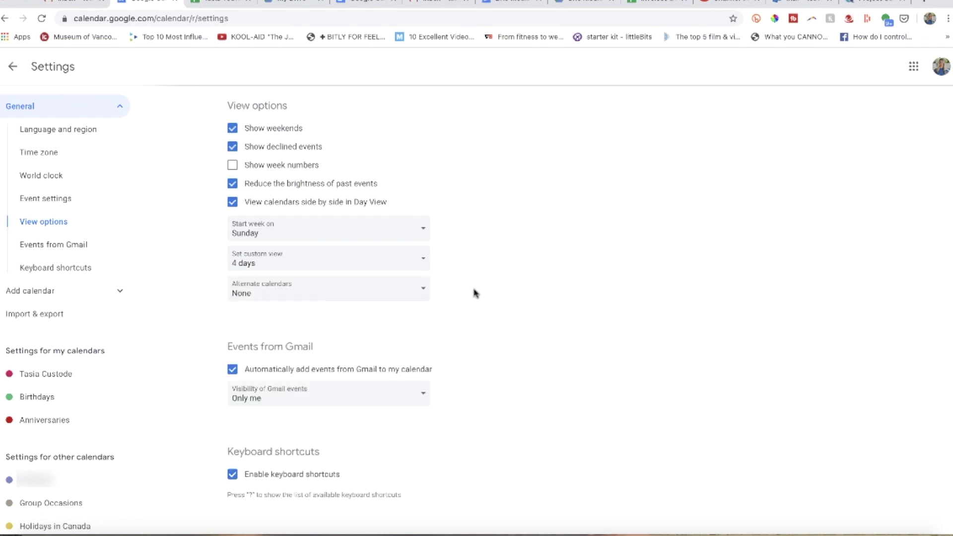
left_click(14, 67)
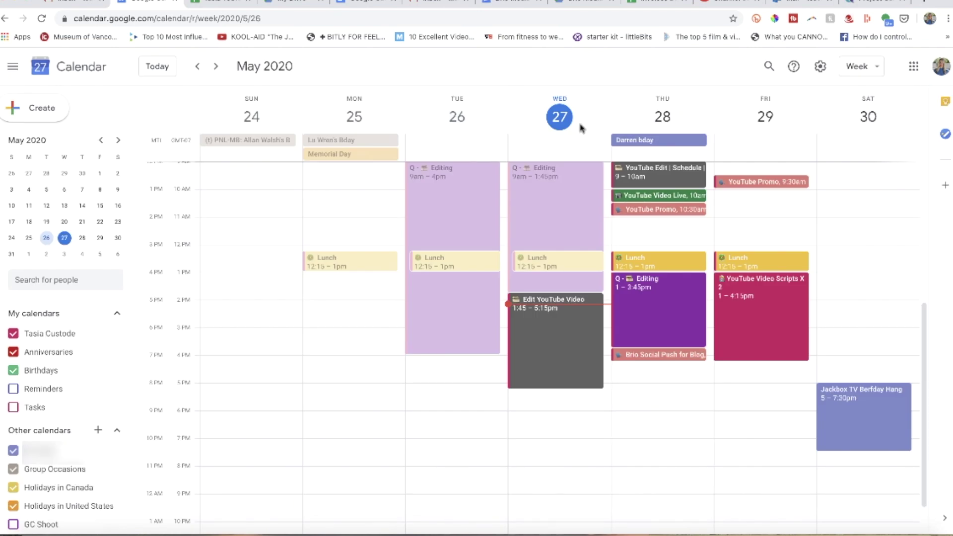
Use the Classic colour set with compact density, then display only the personal calendar
left_click(820, 67)
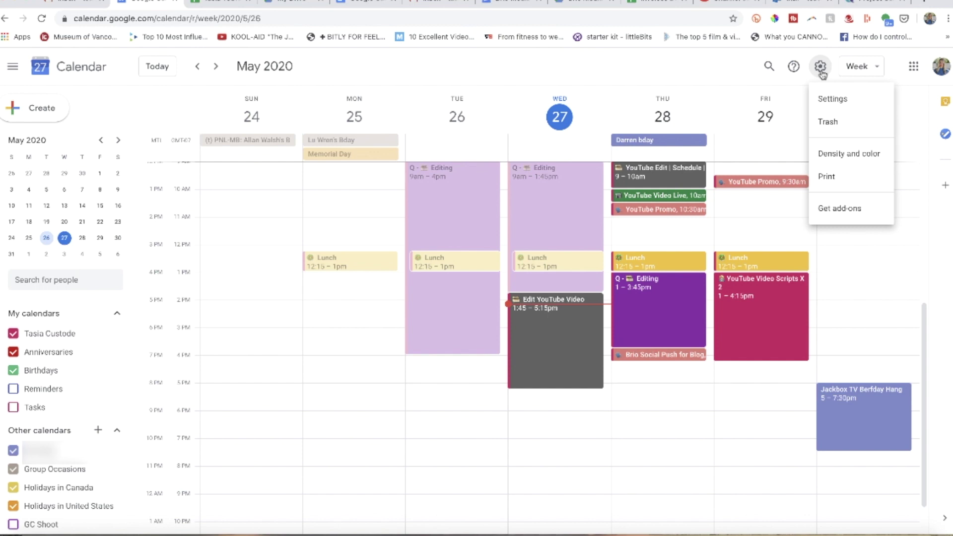
left_click(886, 161)
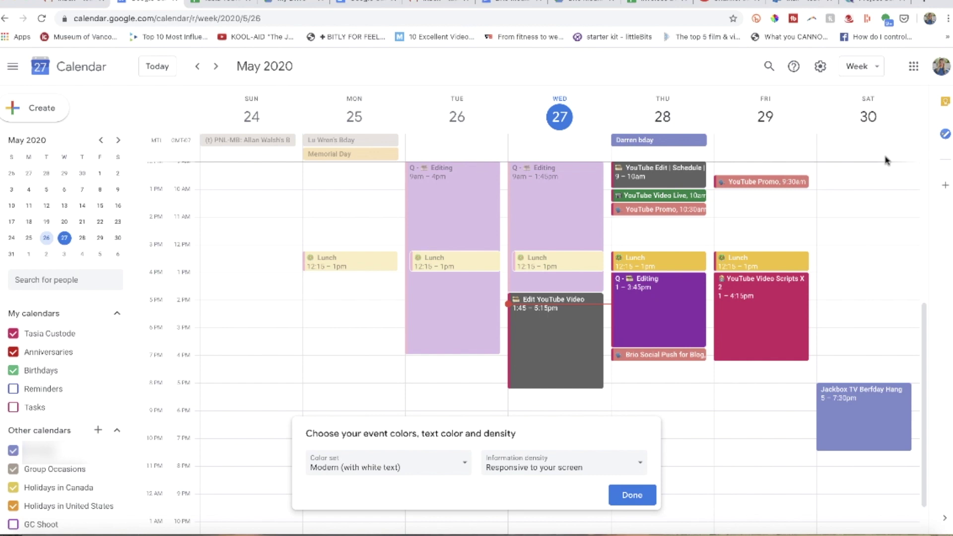
left_click(463, 467)
left_click(436, 467)
left_click(464, 467)
left_click(453, 489)
left_click(643, 466)
left_click(614, 491)
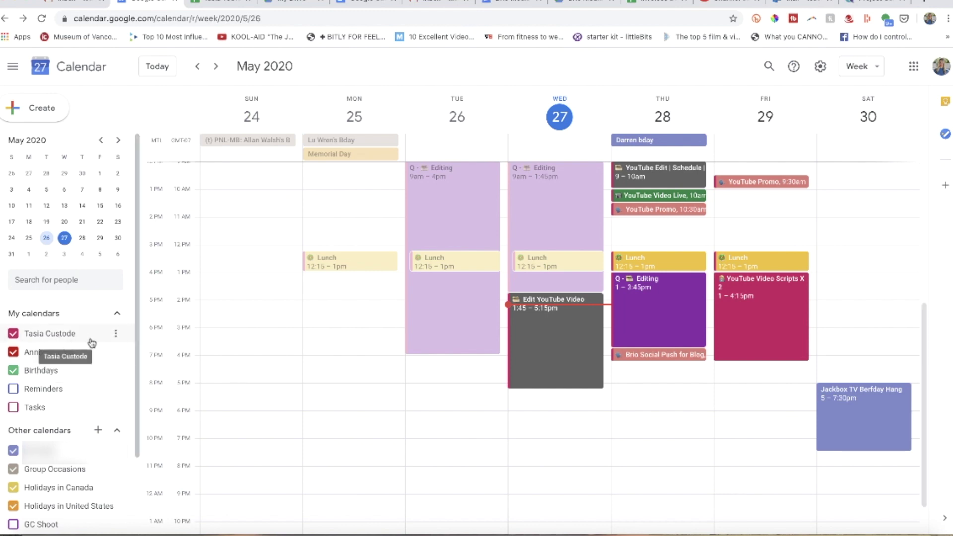
left_click(116, 335)
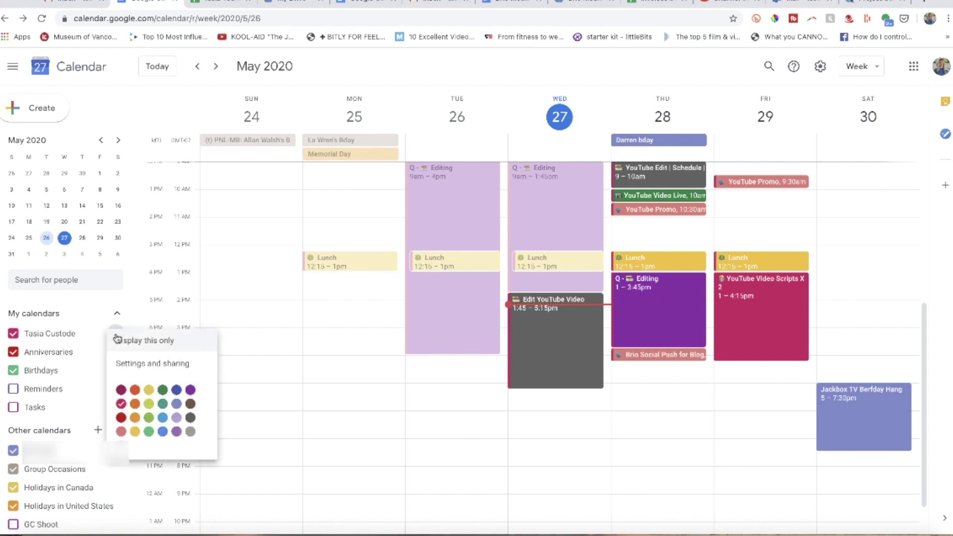
left_click(193, 348)
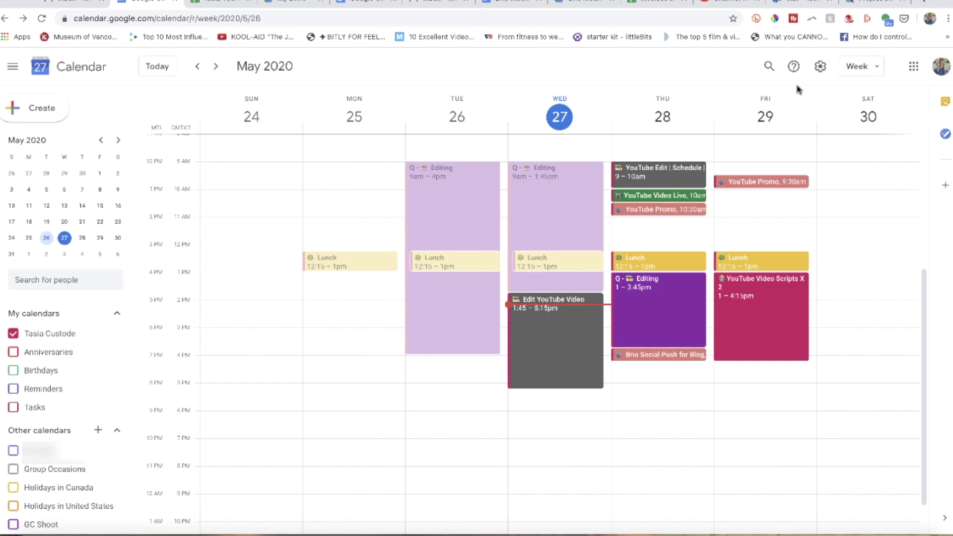
Turn on the world clock and add Eastern Time - Toronto as a time zone
left_click(818, 68)
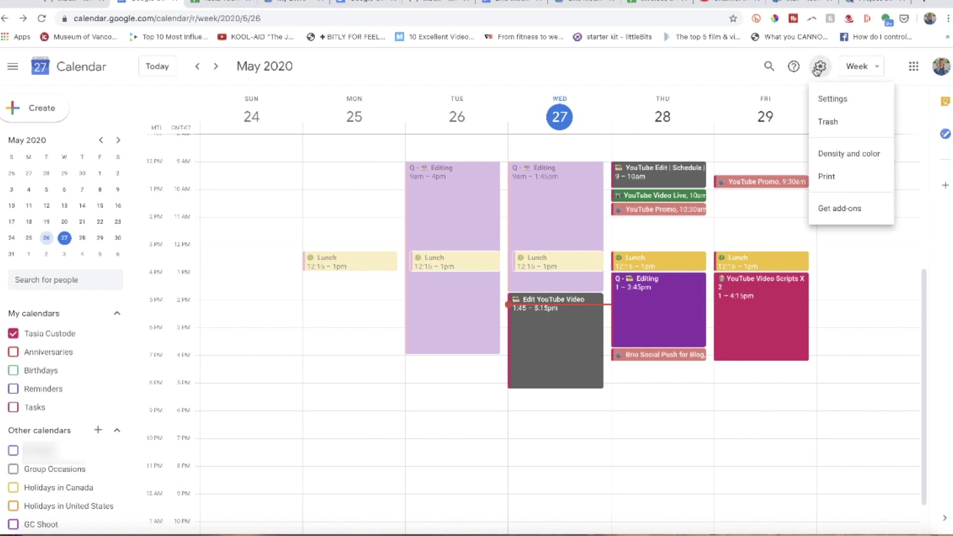
left_click(859, 106)
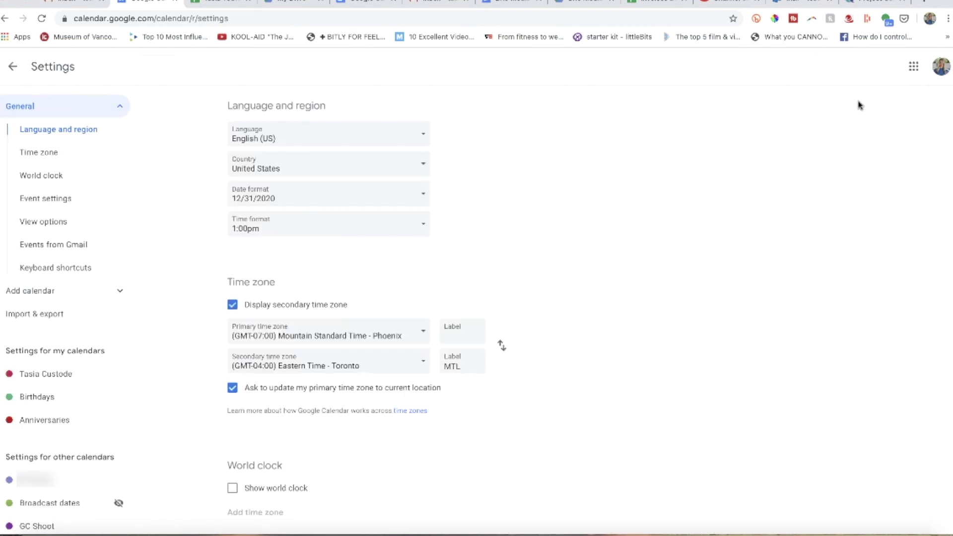
left_click(96, 177)
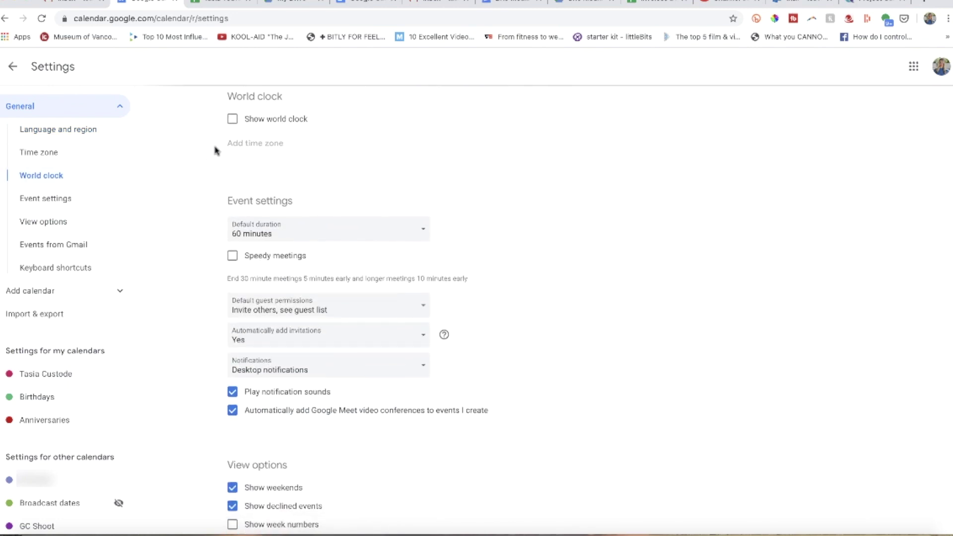
left_click(232, 119)
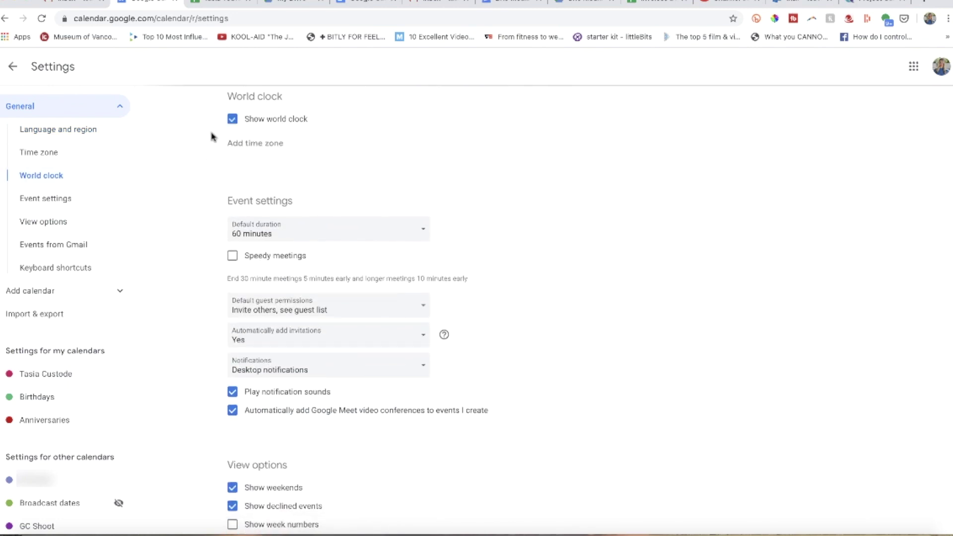
left_click(267, 146)
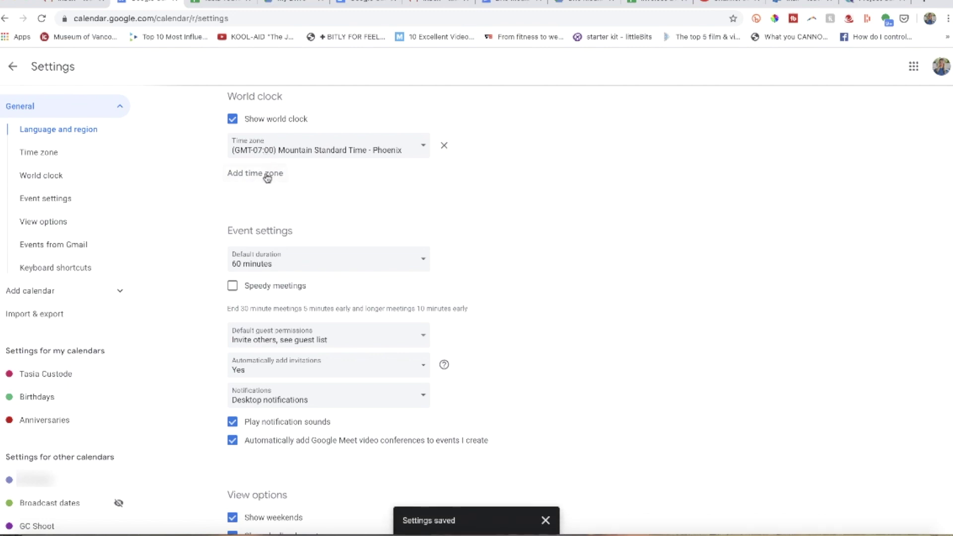
left_click(267, 175)
left_click(386, 182)
scroll(386, 185, "down", 15)
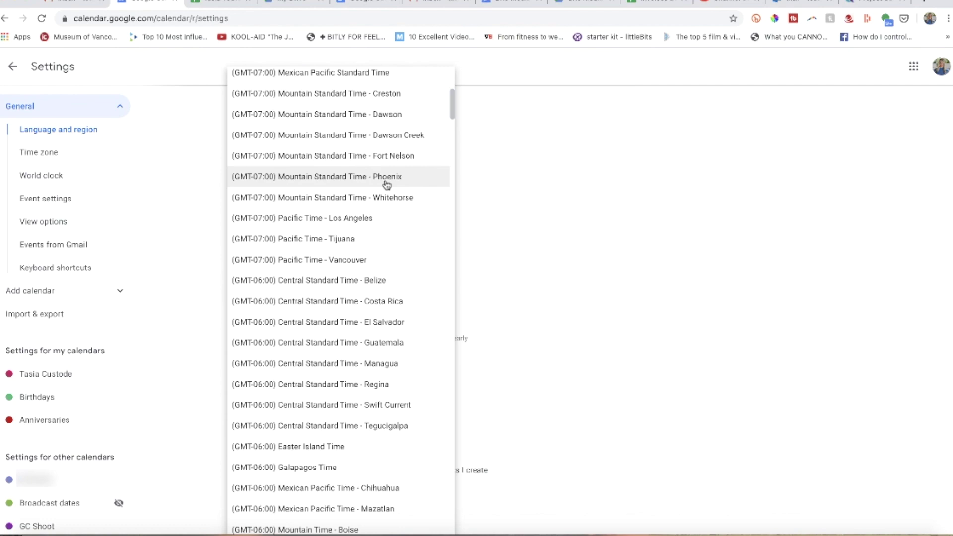
scroll(387, 185, "down", 10)
left_click(392, 390)
Add Central European Time - Rome as the third world clock zone and return to the week view
left_click(267, 203)
left_click(386, 208)
scroll(387, 210, "up", 15)
scroll(387, 210, "down", 10)
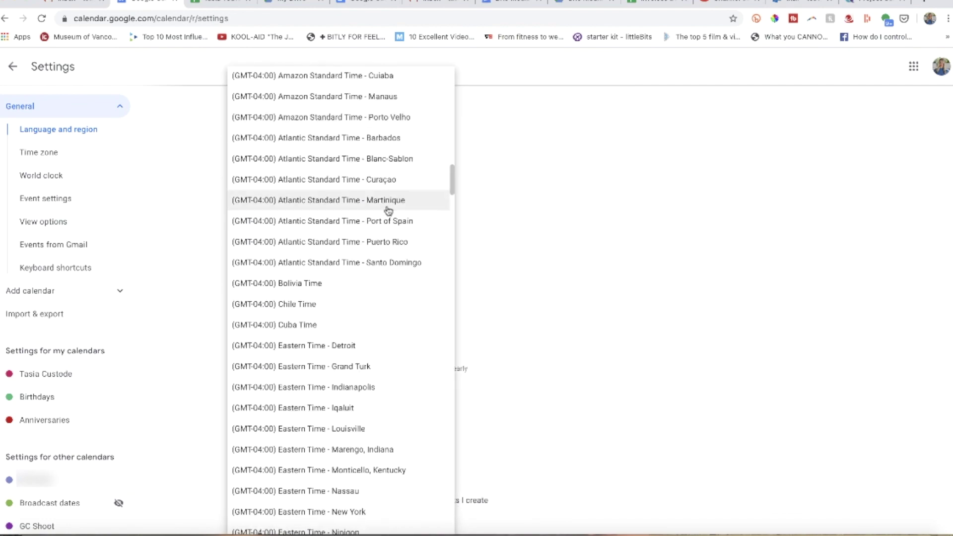
scroll(388, 210, "down", 20)
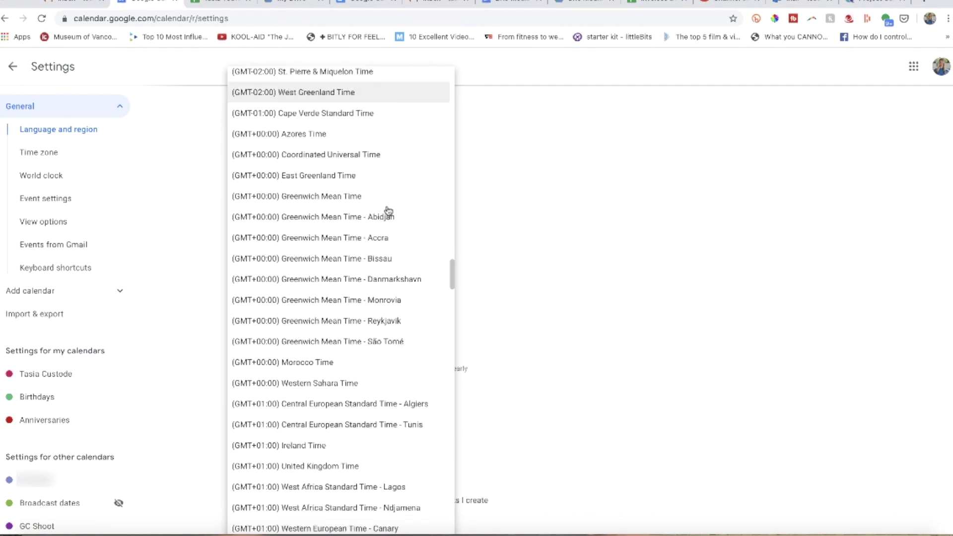
scroll(388, 211, "down", 10)
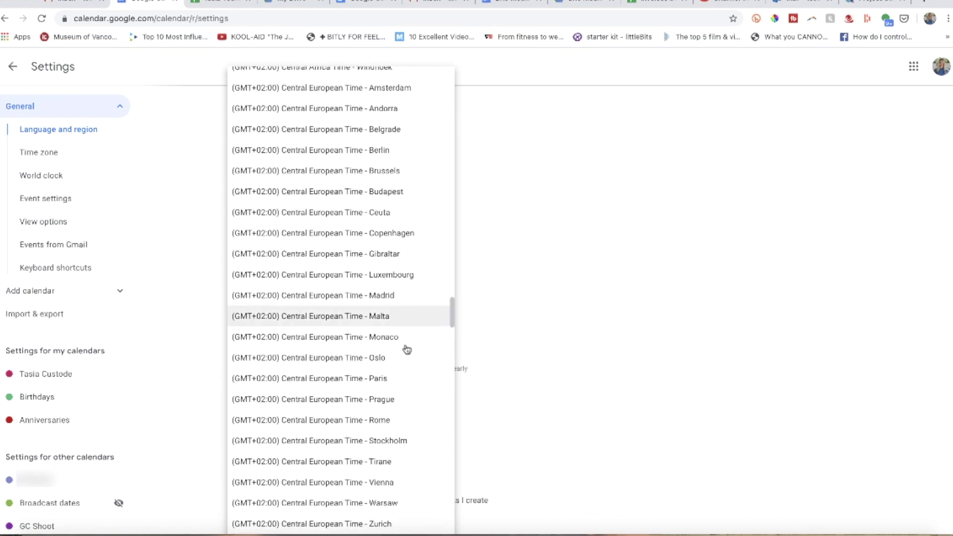
left_click(355, 217)
left_click(13, 66)
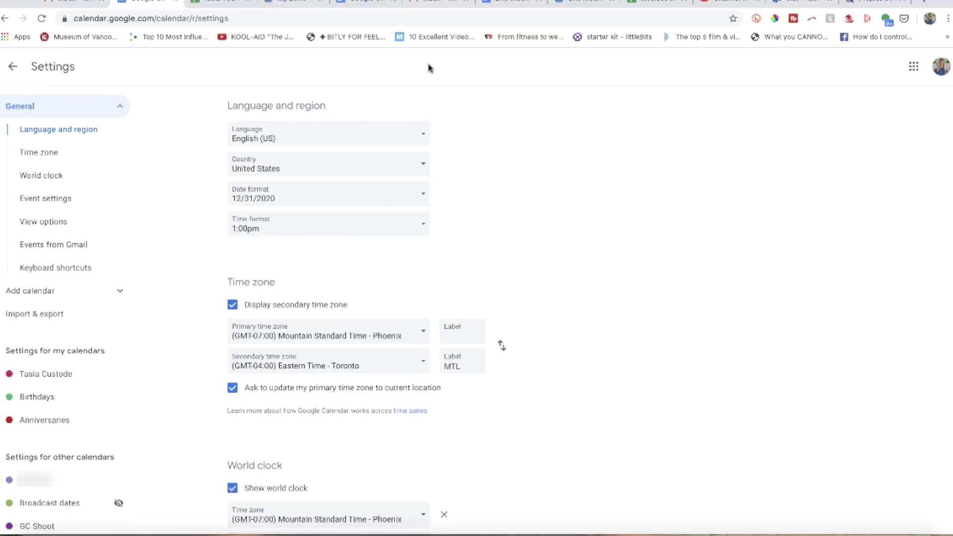
Enable the secondary time zone as Eastern Time - Toronto, labelled MTL, and return to the week
left_click(81, 154)
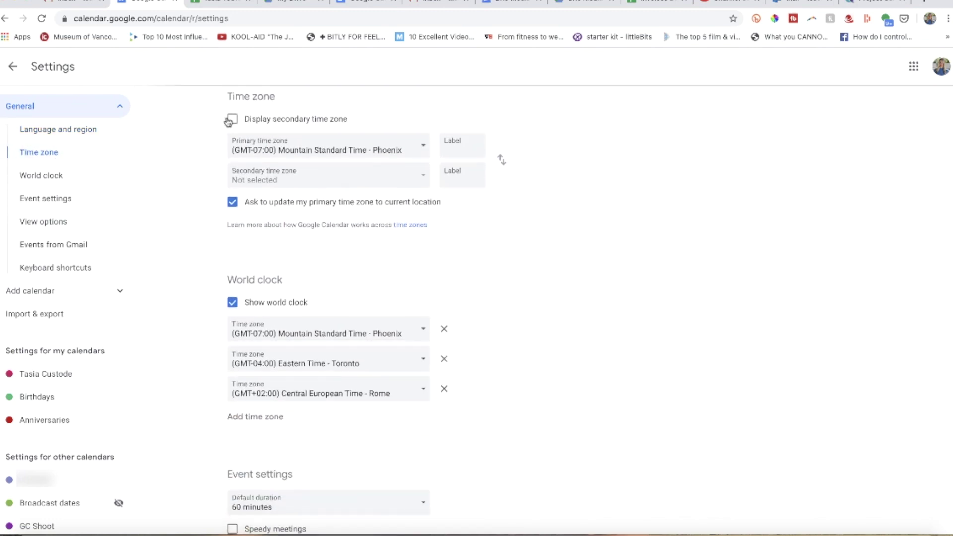
left_click(231, 120)
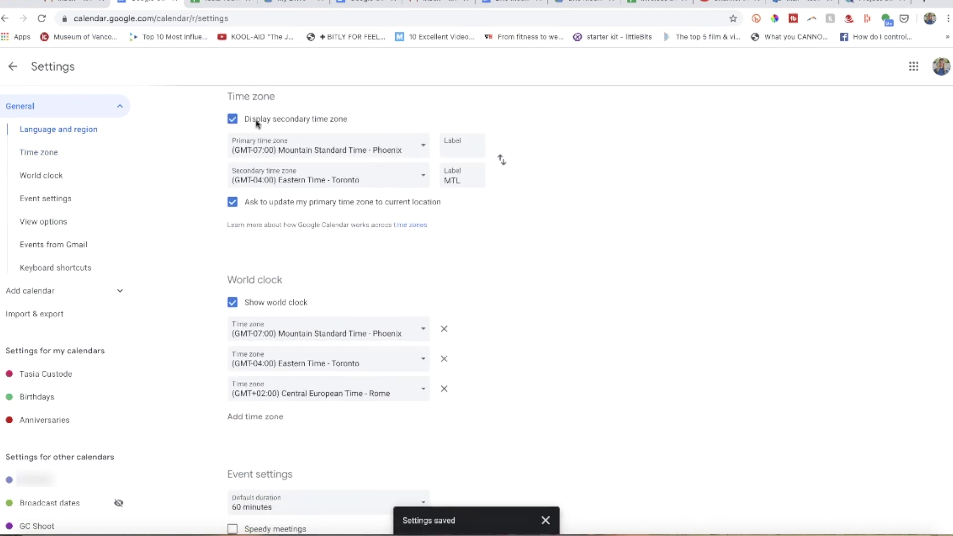
left_click(423, 181)
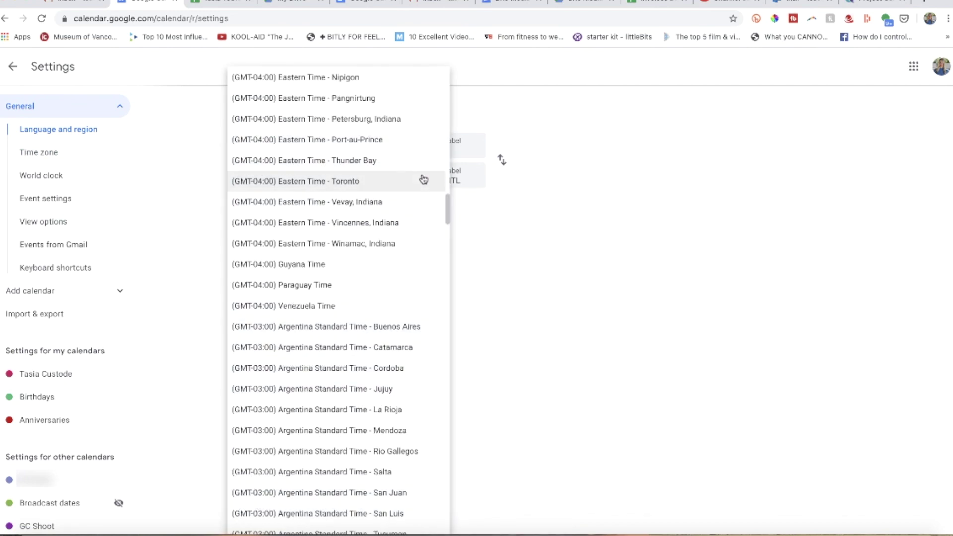
left_click(424, 181)
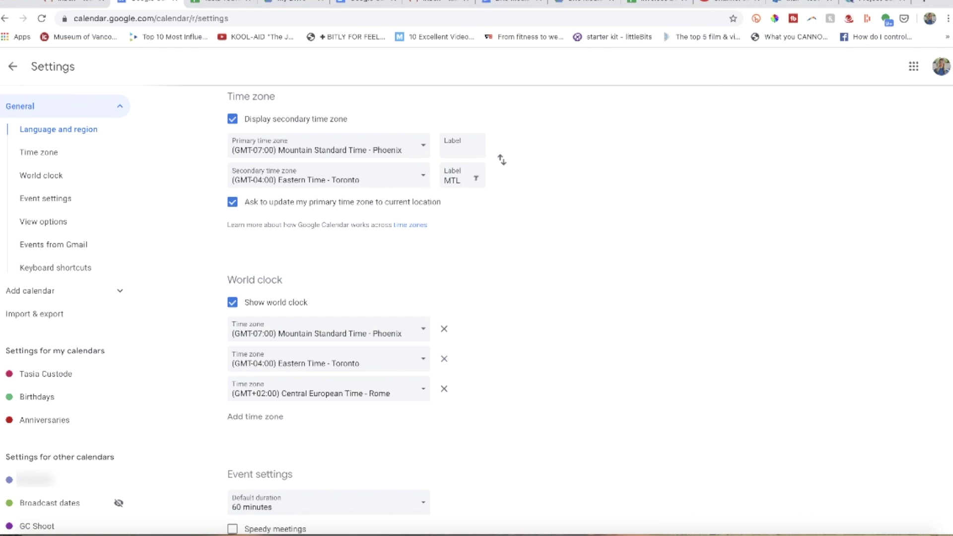
left_click(12, 66)
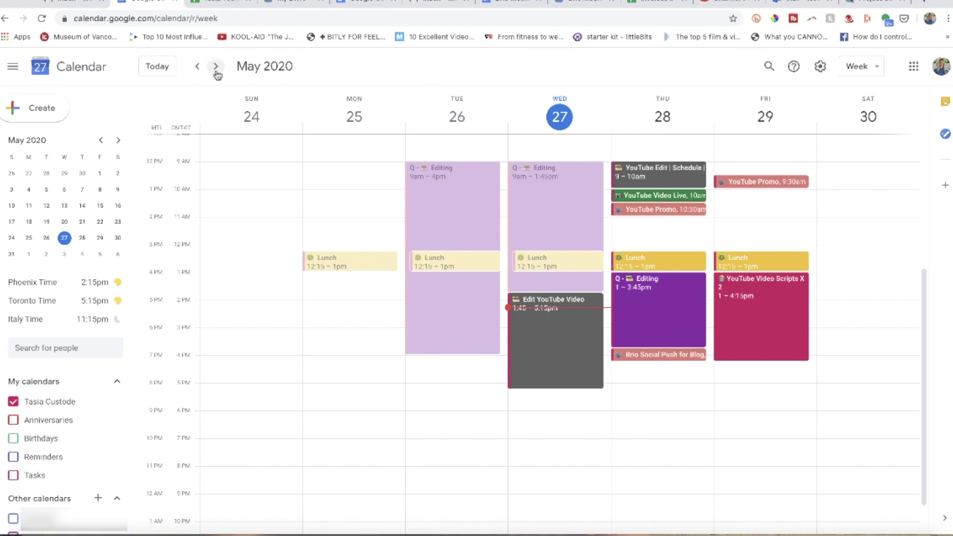
left_click(216, 71)
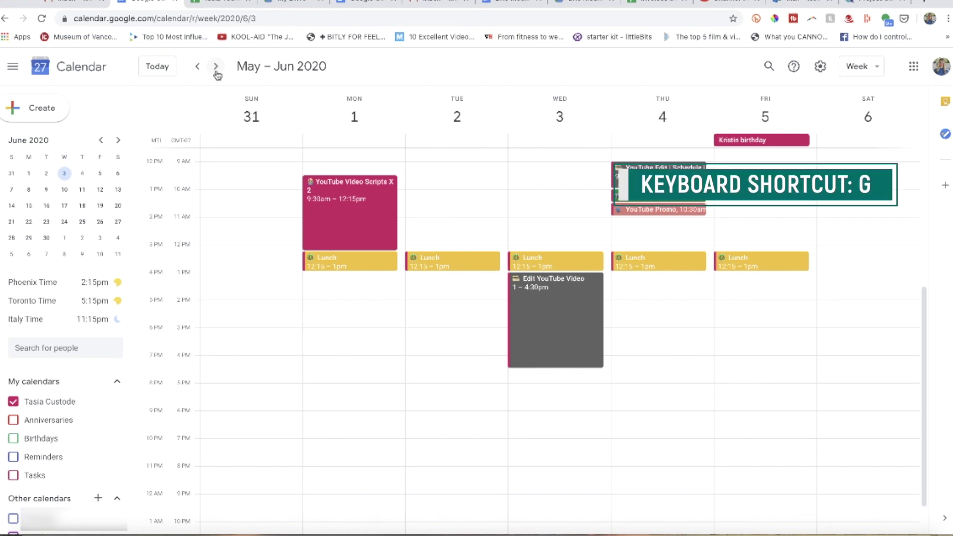
key("g")
left_click(416, 291)
left_click_drag(430, 292, 391, 293)
type("0ct 28")
left_click(554, 321)
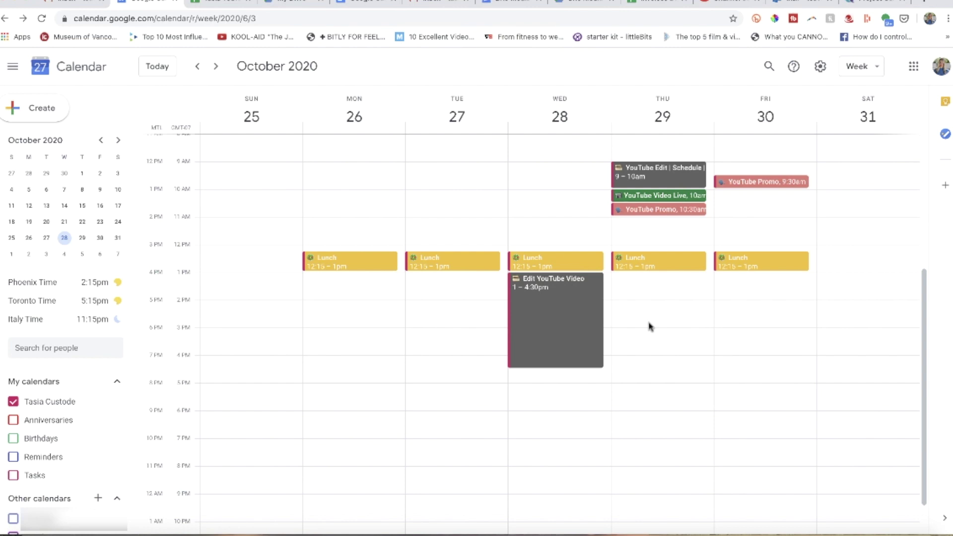
key("t")
key("t")
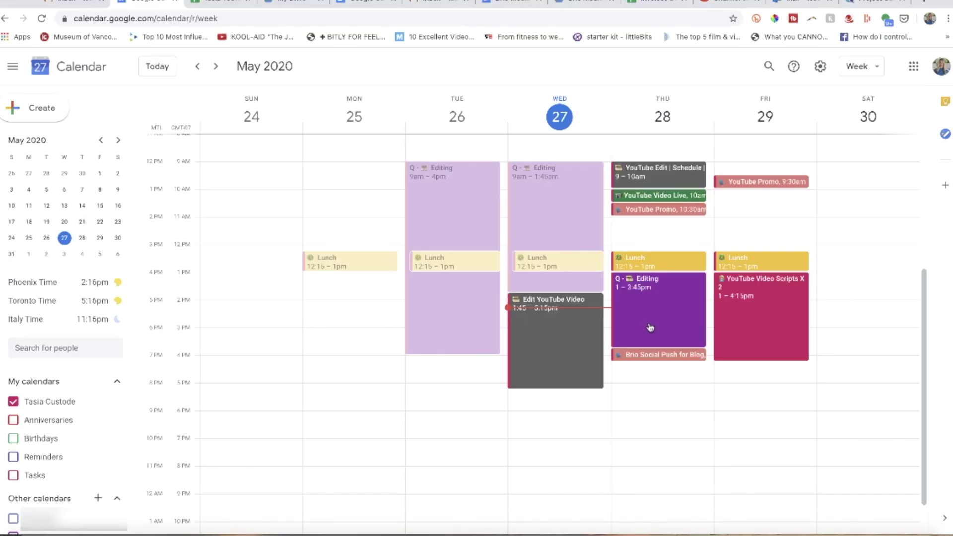
left_click(819, 67)
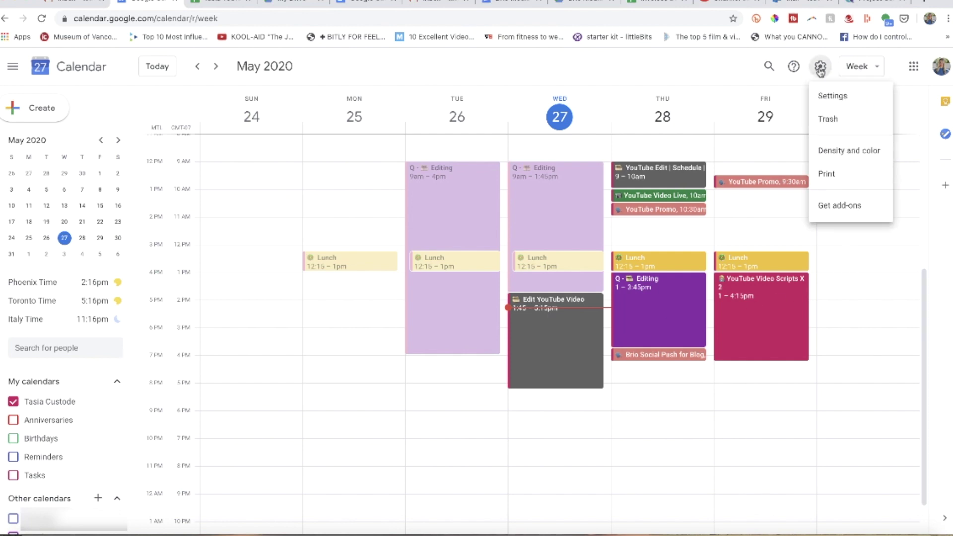
left_click(866, 132)
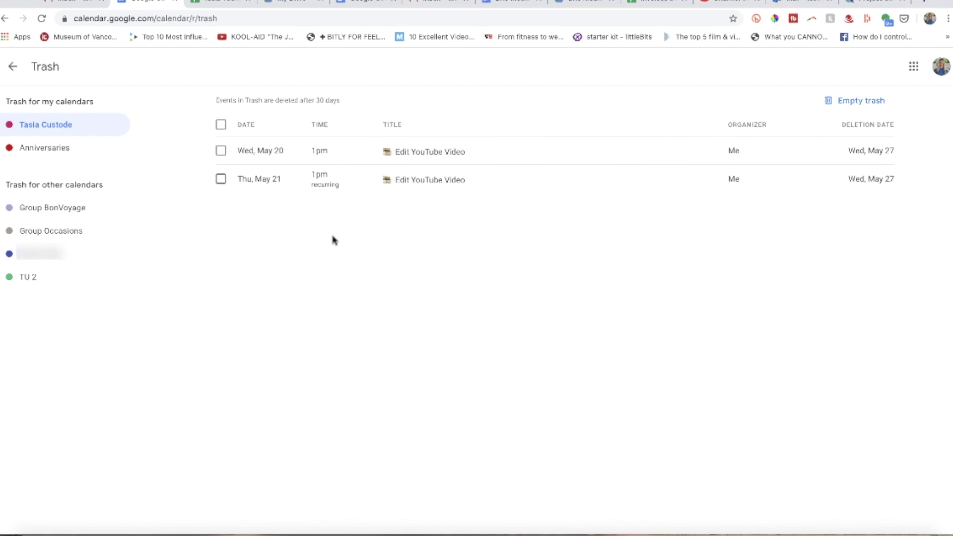
left_click(221, 152)
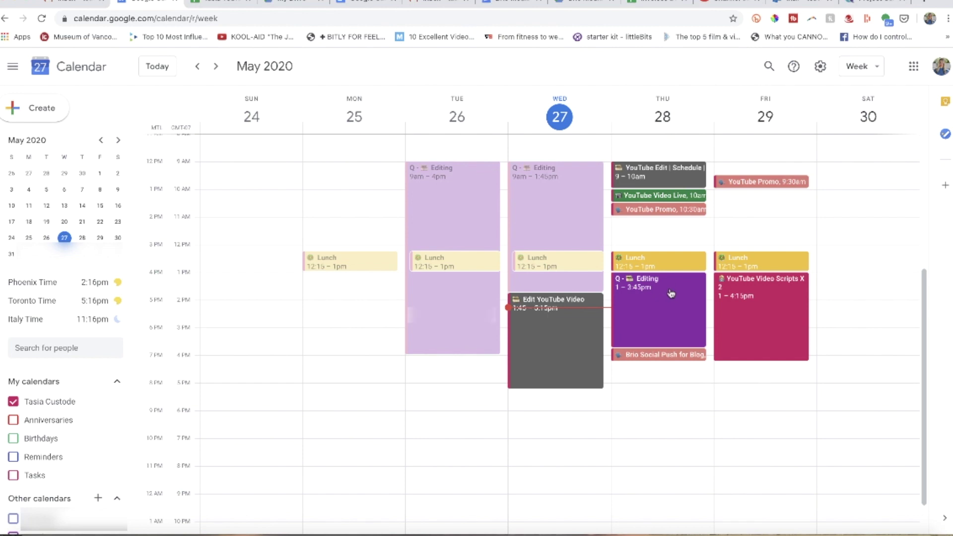
Begin changing the owner of Thursday 28 May's 1:00–3:45pm Q - Editing event
left_click(671, 293)
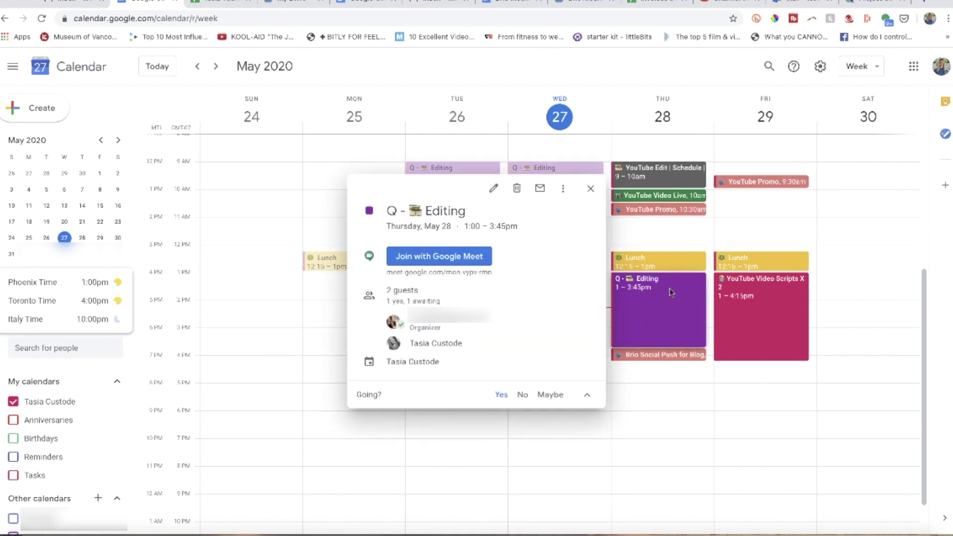
left_click(562, 192)
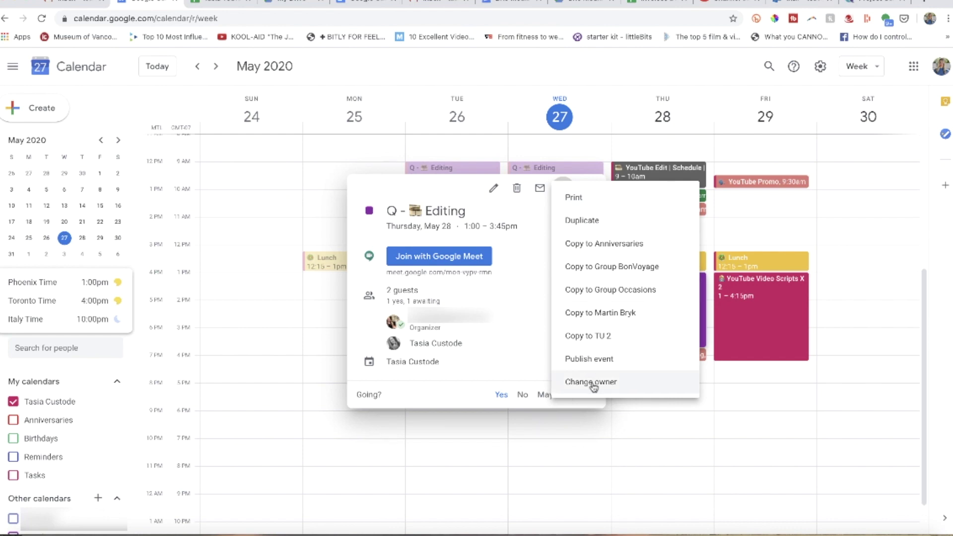
left_click(655, 387)
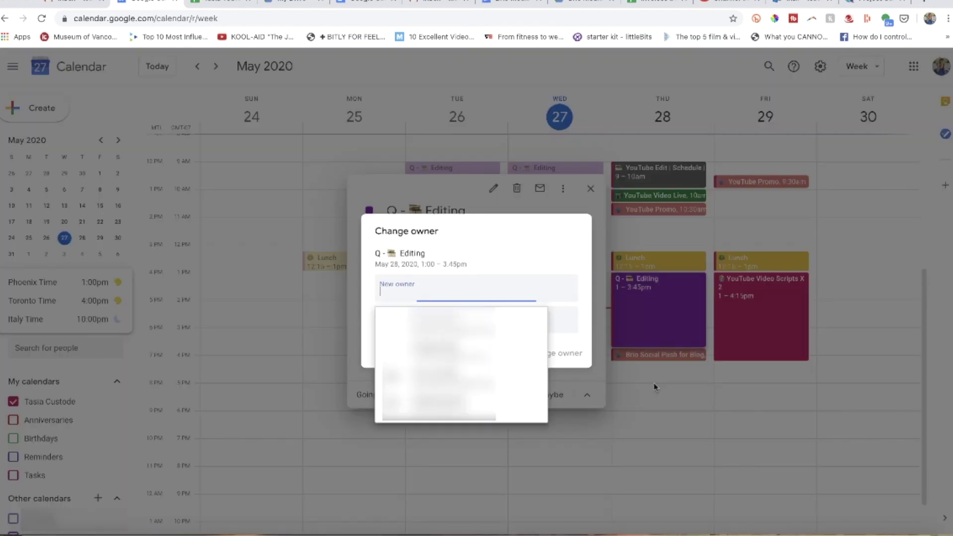